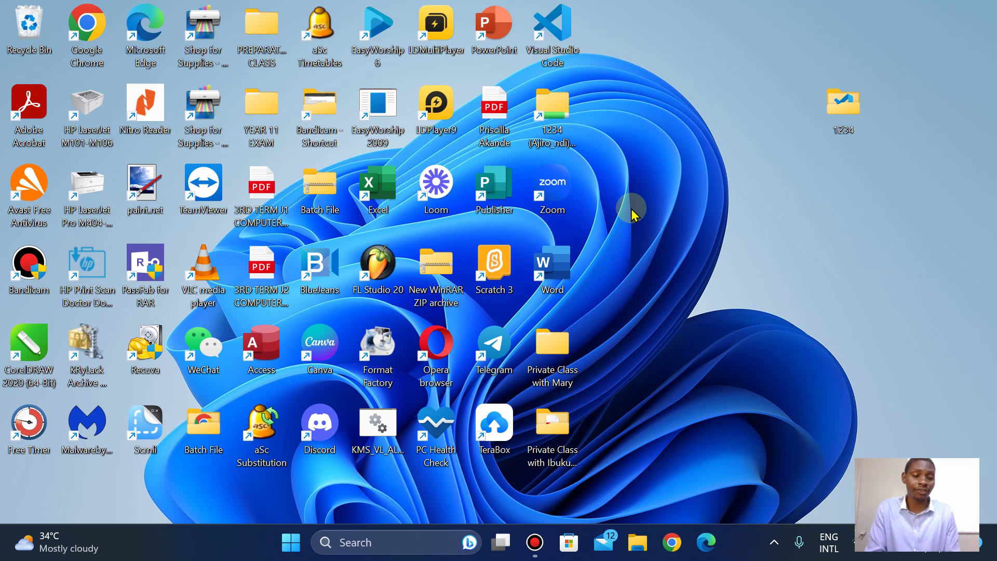
Launch Control Panel from the Start search
click(292, 543)
text(c)
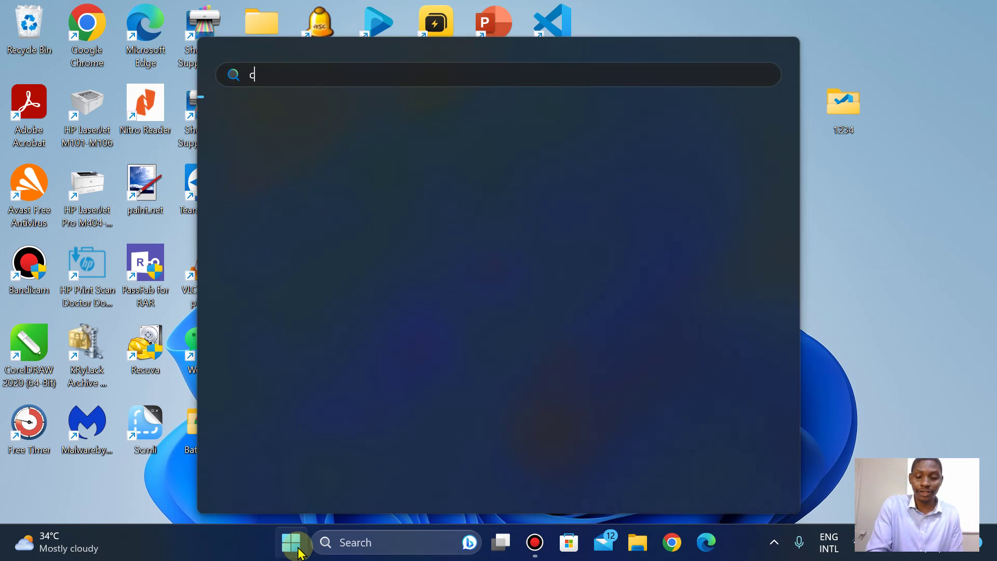
text(ontr)
key(BackSpace)
key(BackSpace)
key(BackSpace)
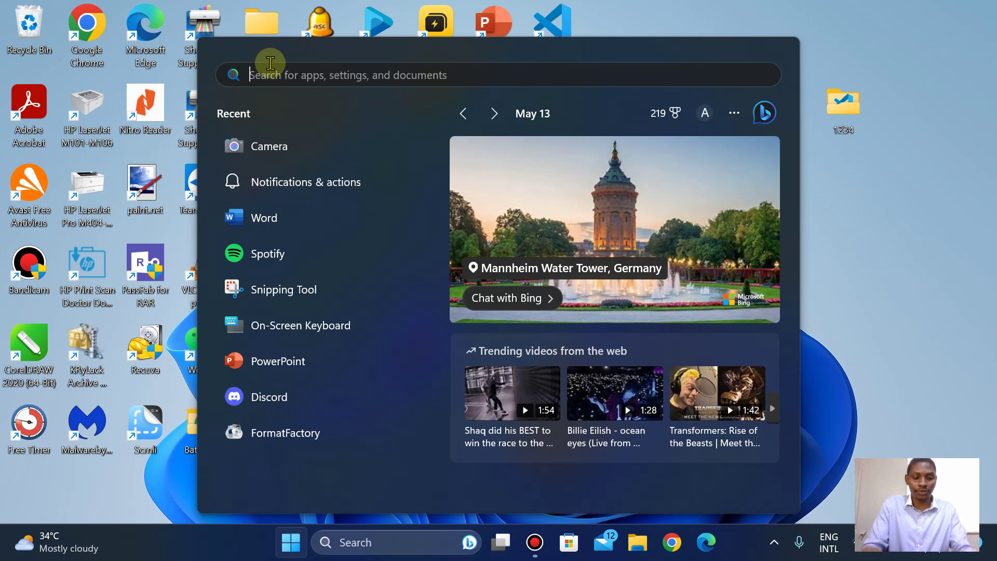
text(contr)
click(326, 211)
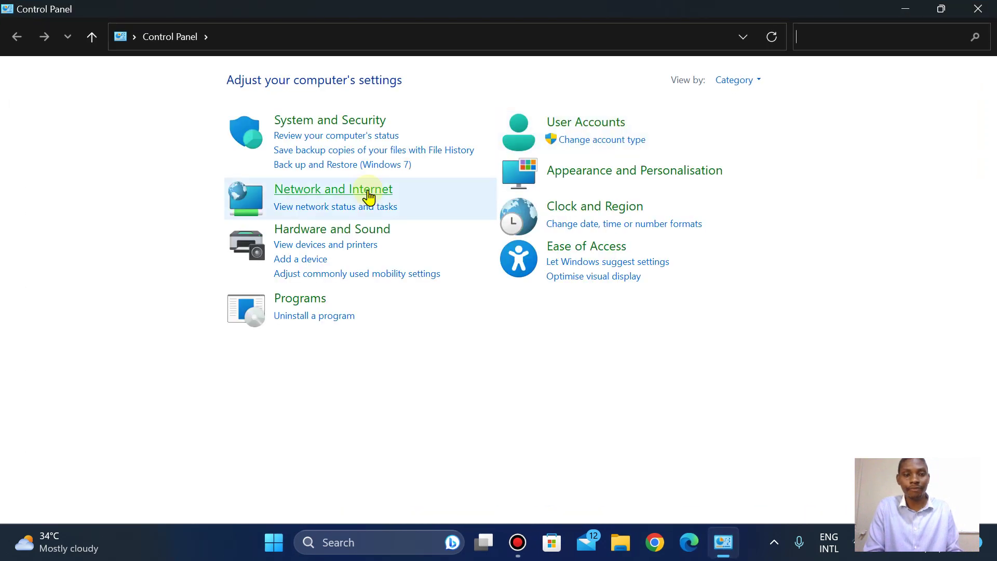
Go through System and Security to Windows Tools and launch Defragment and Optimise Drives
click(309, 123)
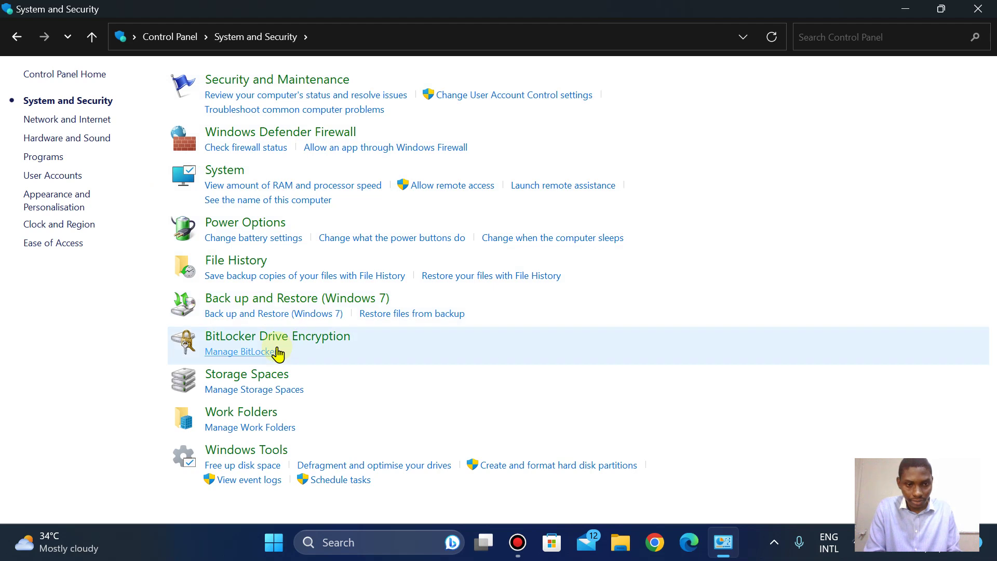
click(241, 455)
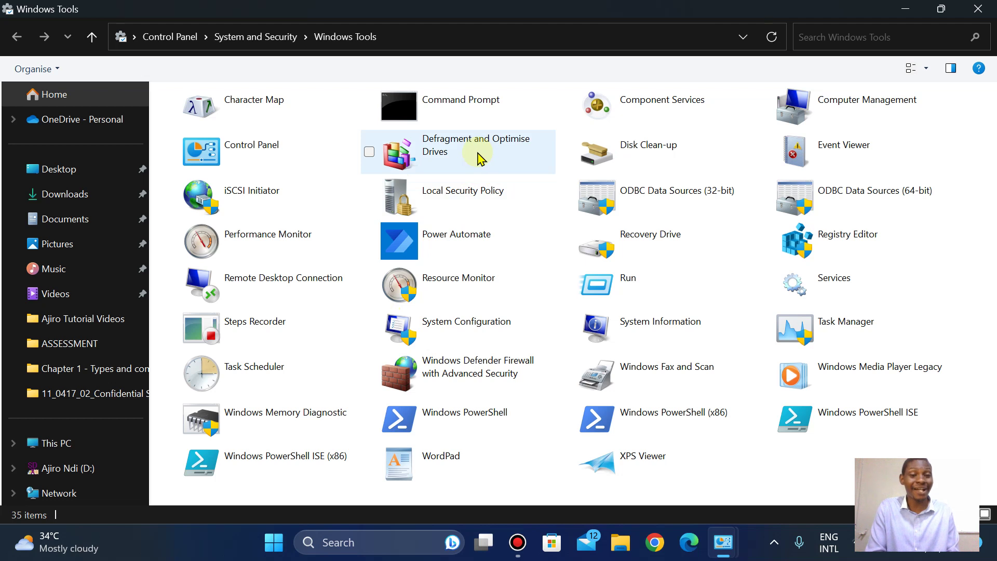
click(478, 159)
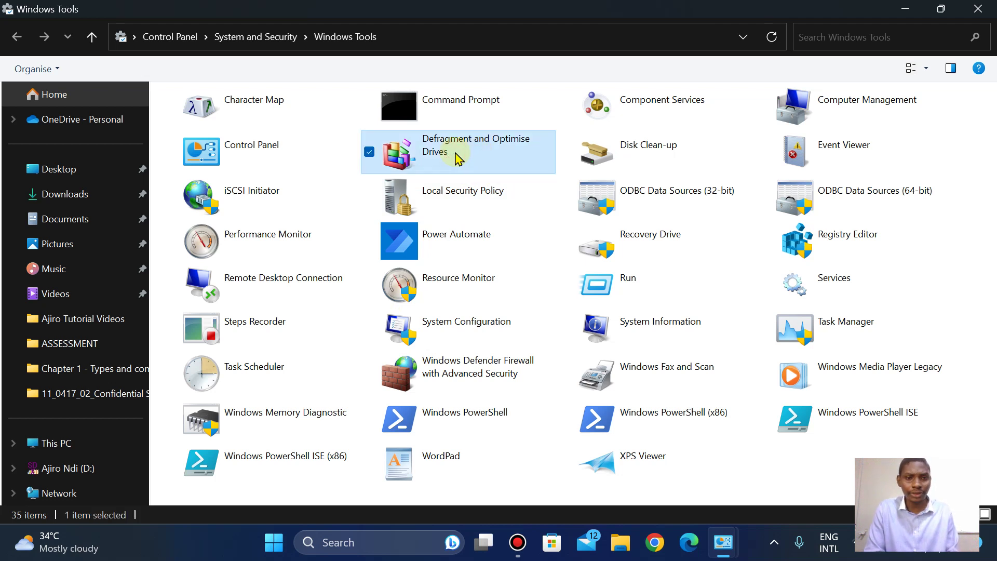
double_click(458, 158)
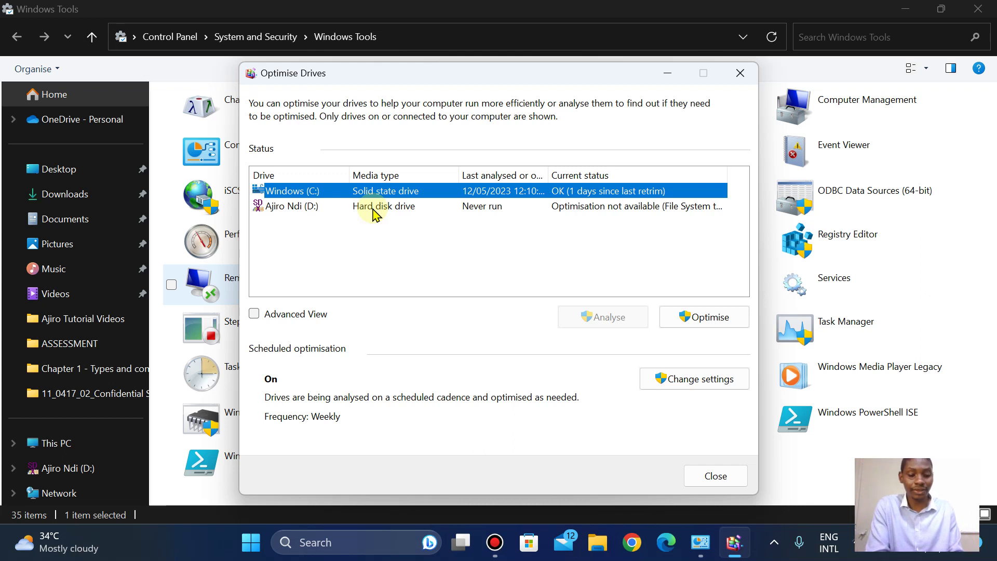
Bring up the Start search to look for Task Manager
key(super)
text(task)
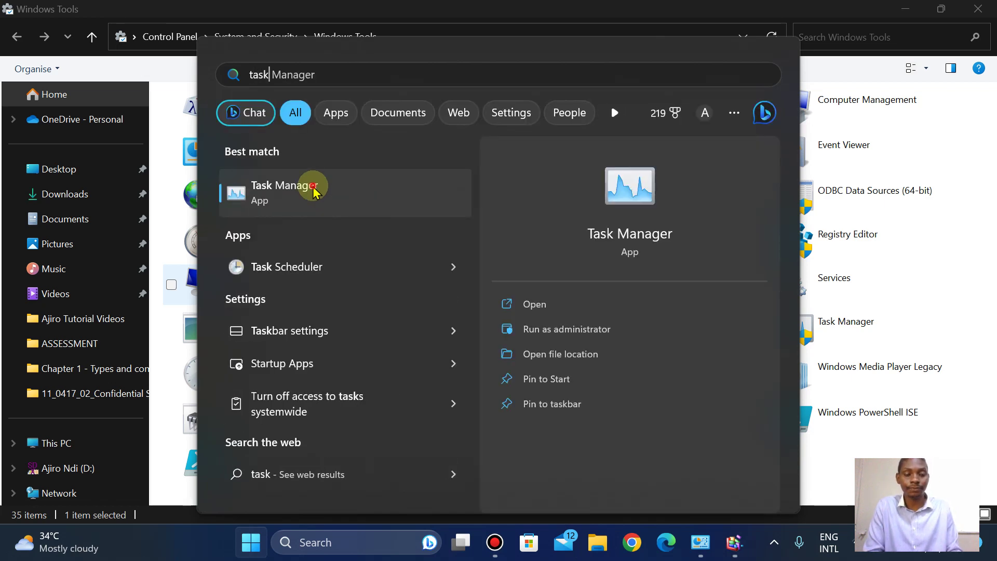
Launch Task Manager from the search results and maximise it
click(314, 192)
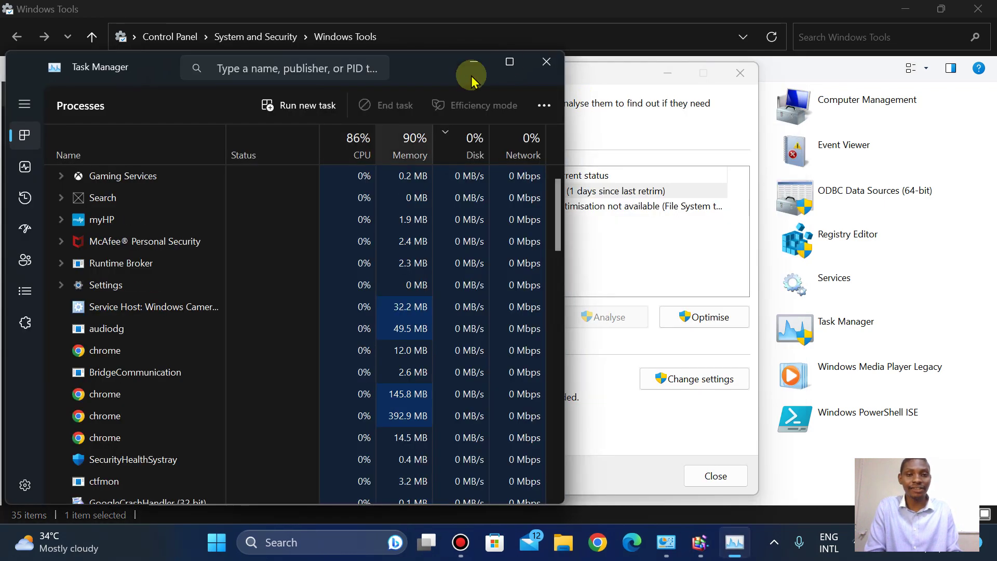
click(511, 62)
scroll(71, 116, up, 10)
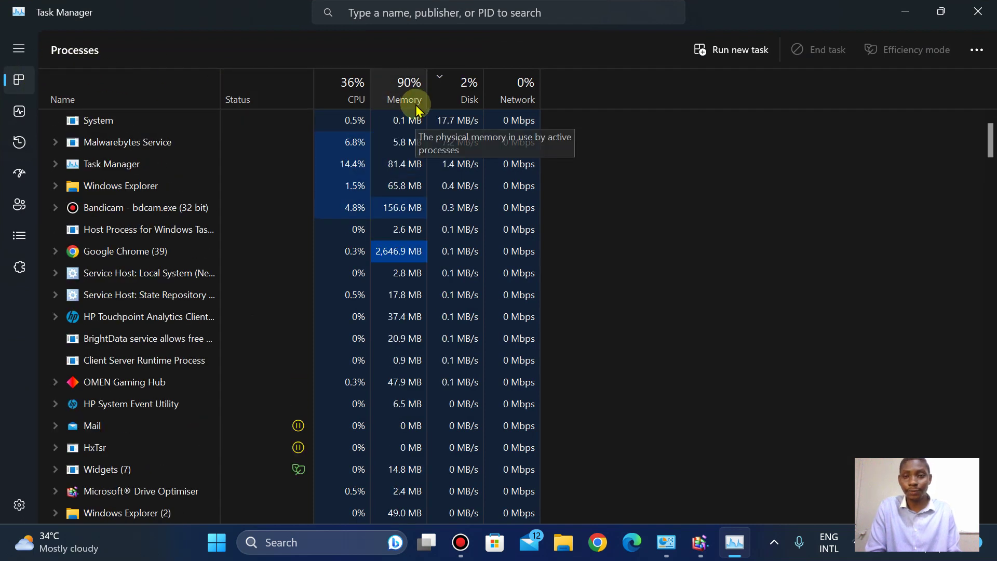
Switch to the Performance page's Memory view and collapse the navigation pane
click(18, 51)
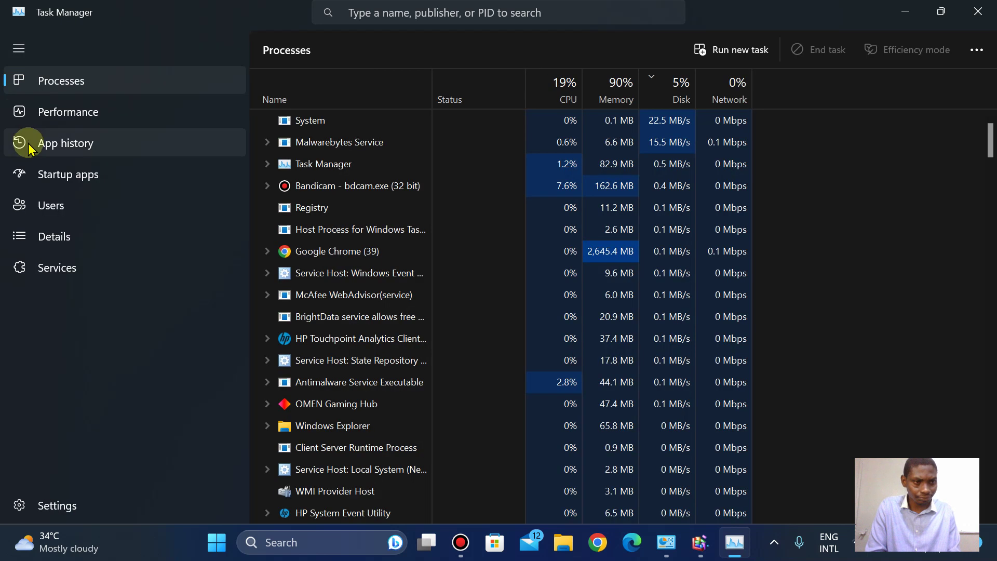
click(68, 108)
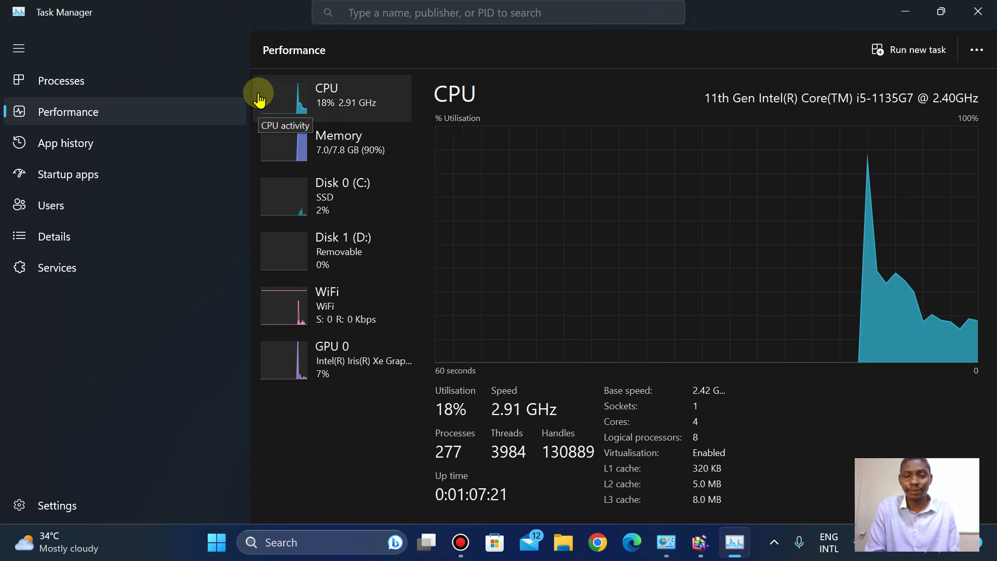
click(344, 148)
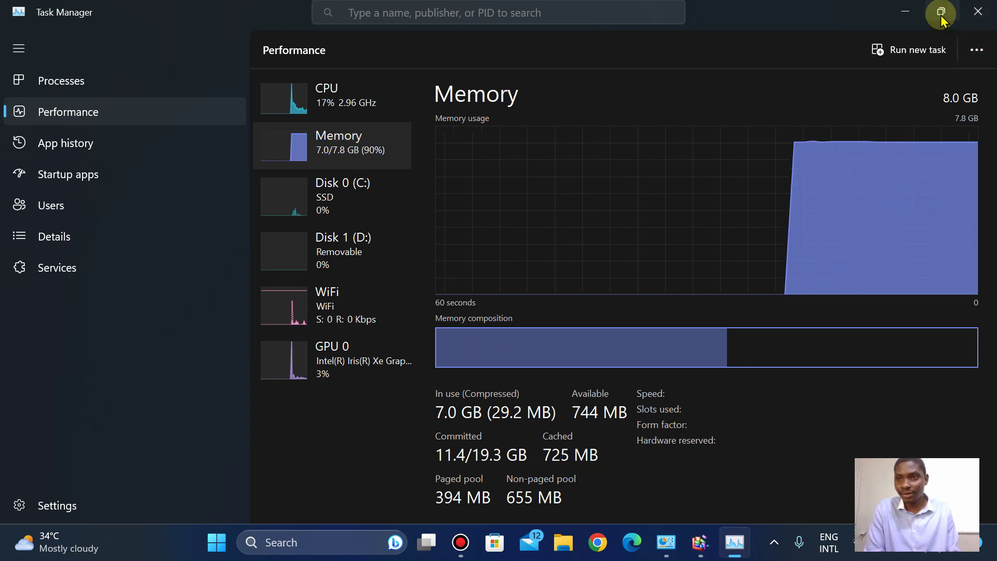
click(19, 50)
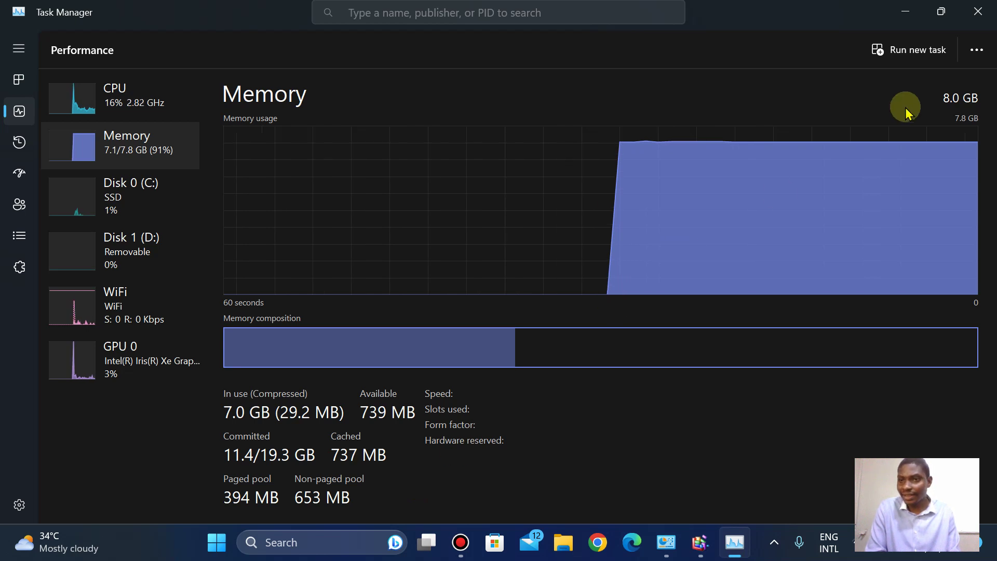
Show Disk 0 (C:) performance details, briefly checking the '...' options menu, revealing Type: SSD
click(99, 200)
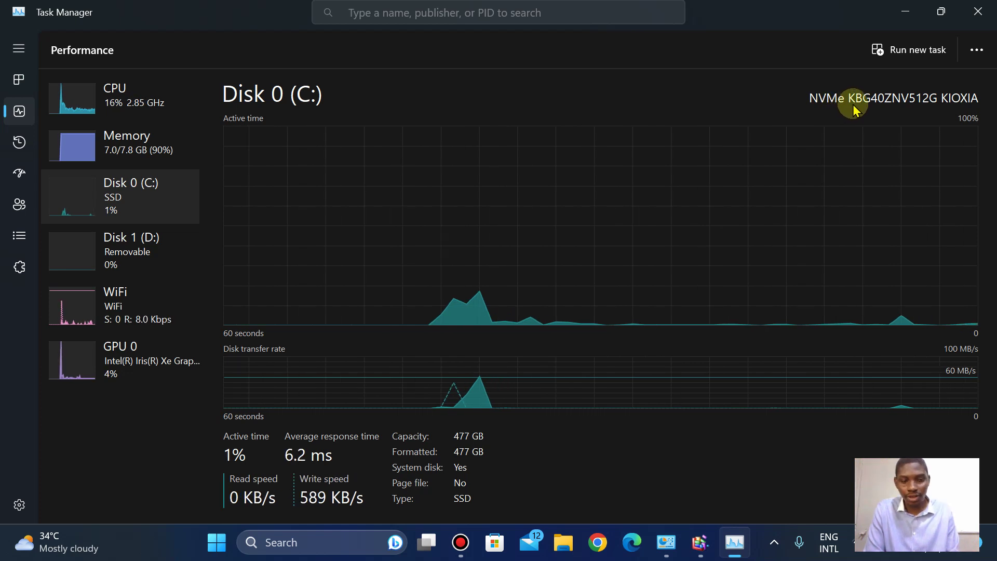
click(973, 59)
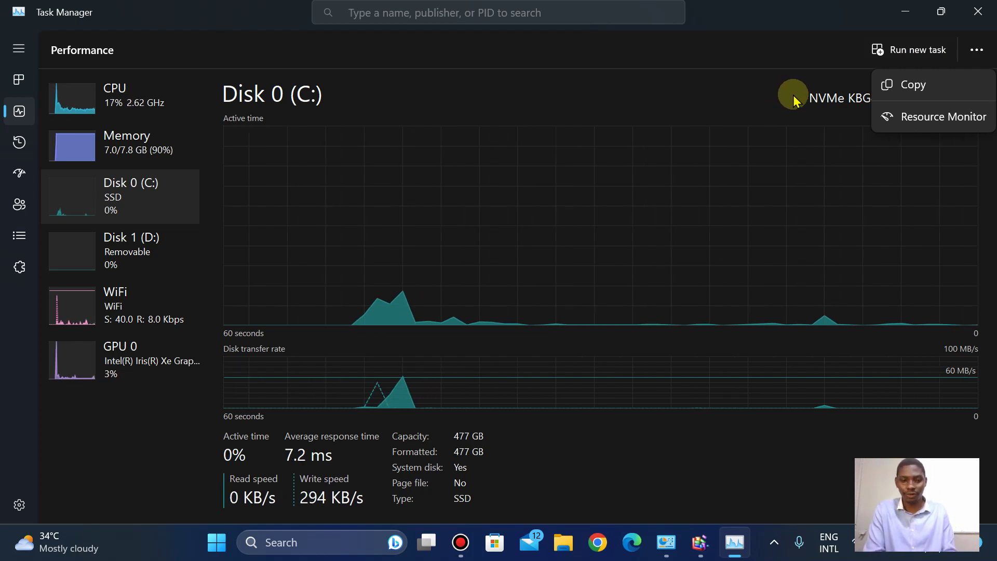
click(537, 480)
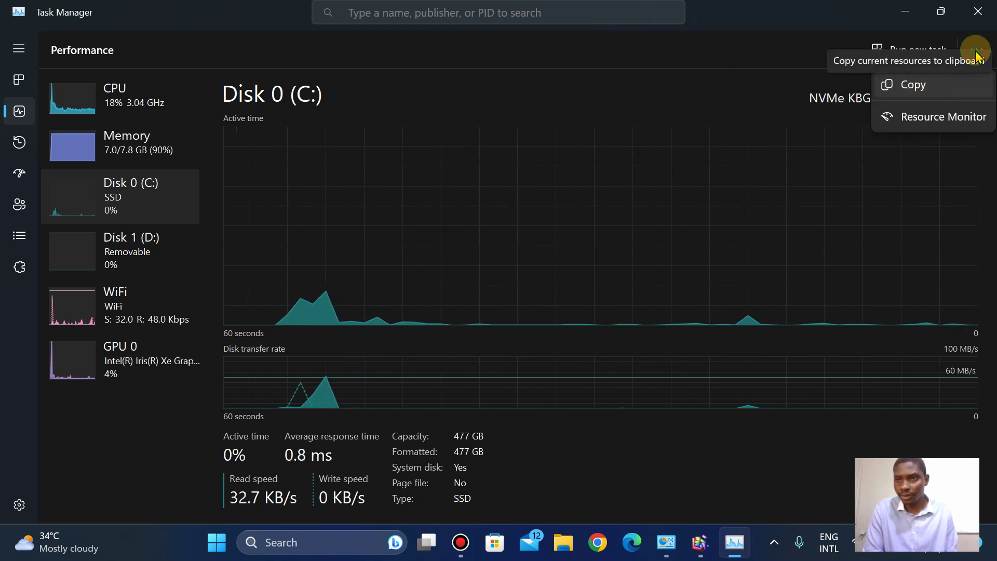
click(933, 88)
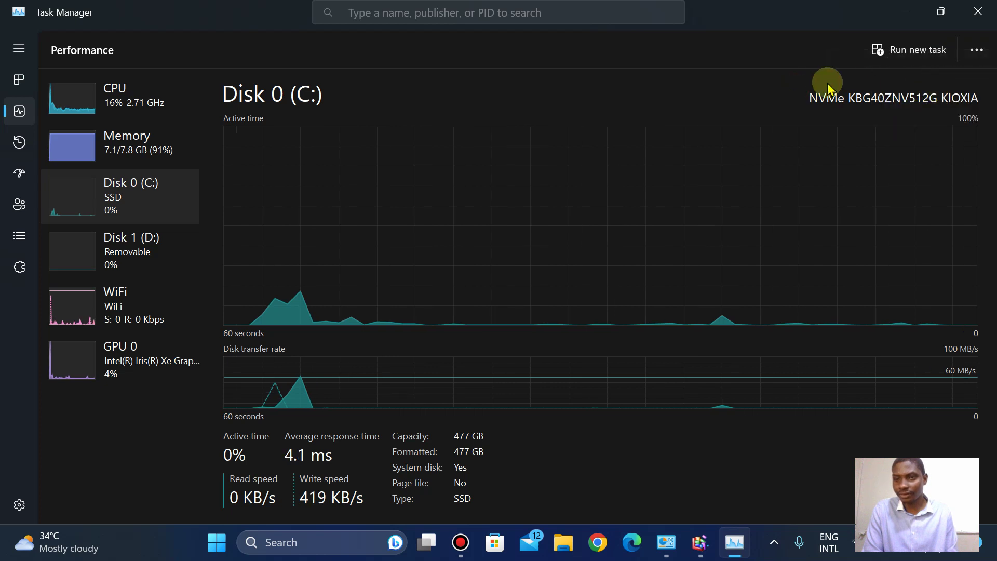